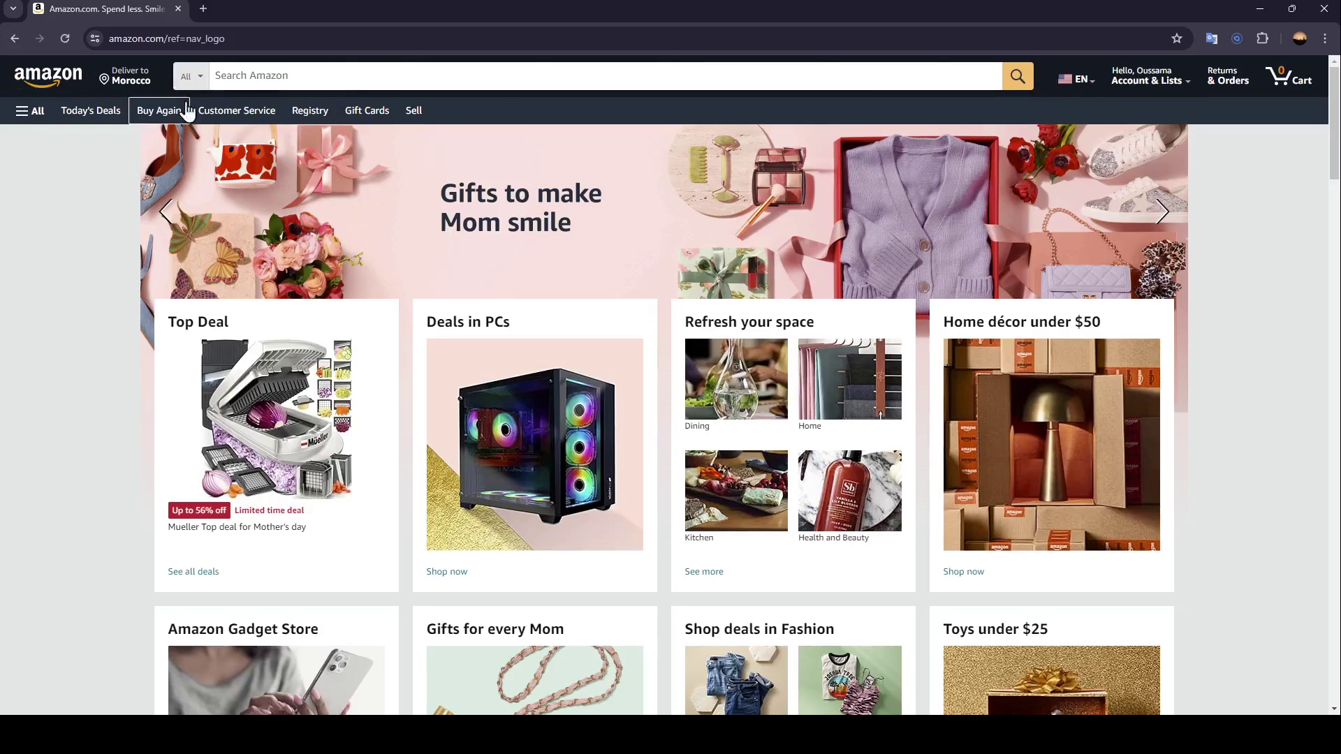
- Open the All menu and choose Amazon Music to show its Stream Music submenu
left_click(29, 112)
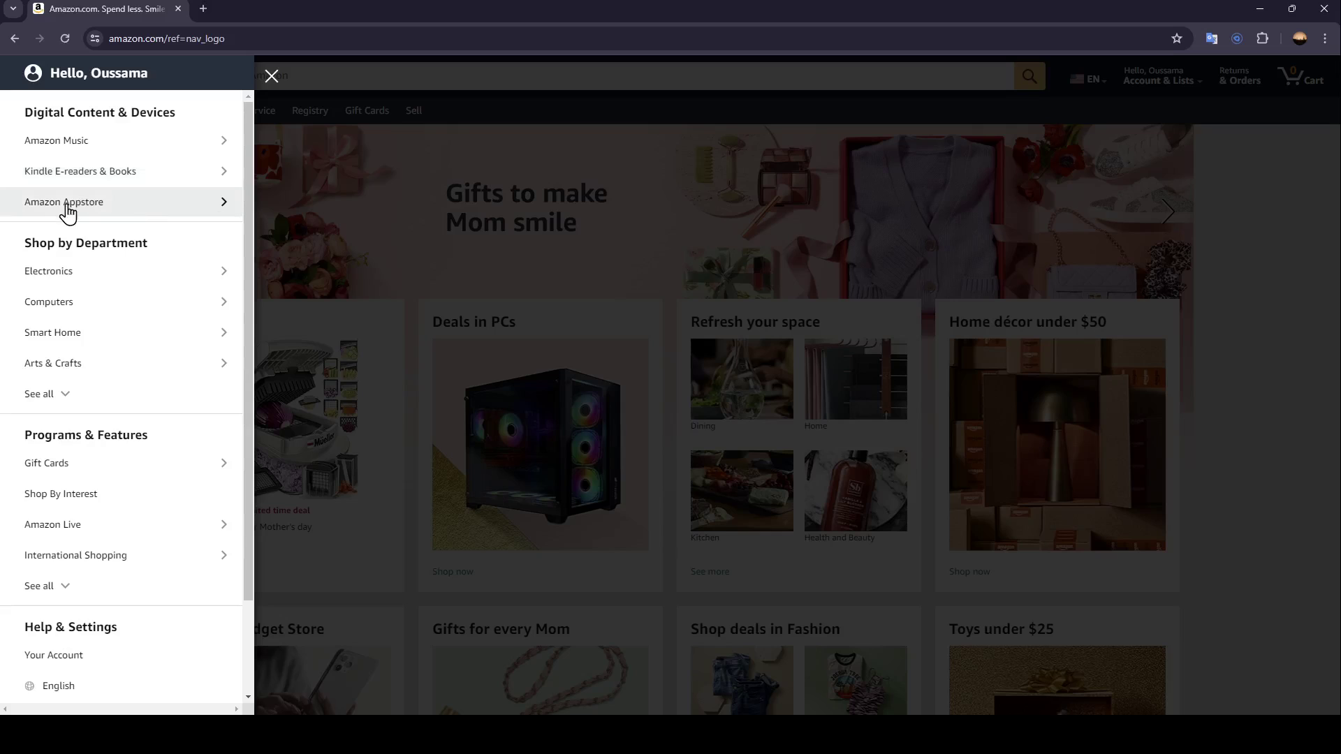
left_click(52, 147)
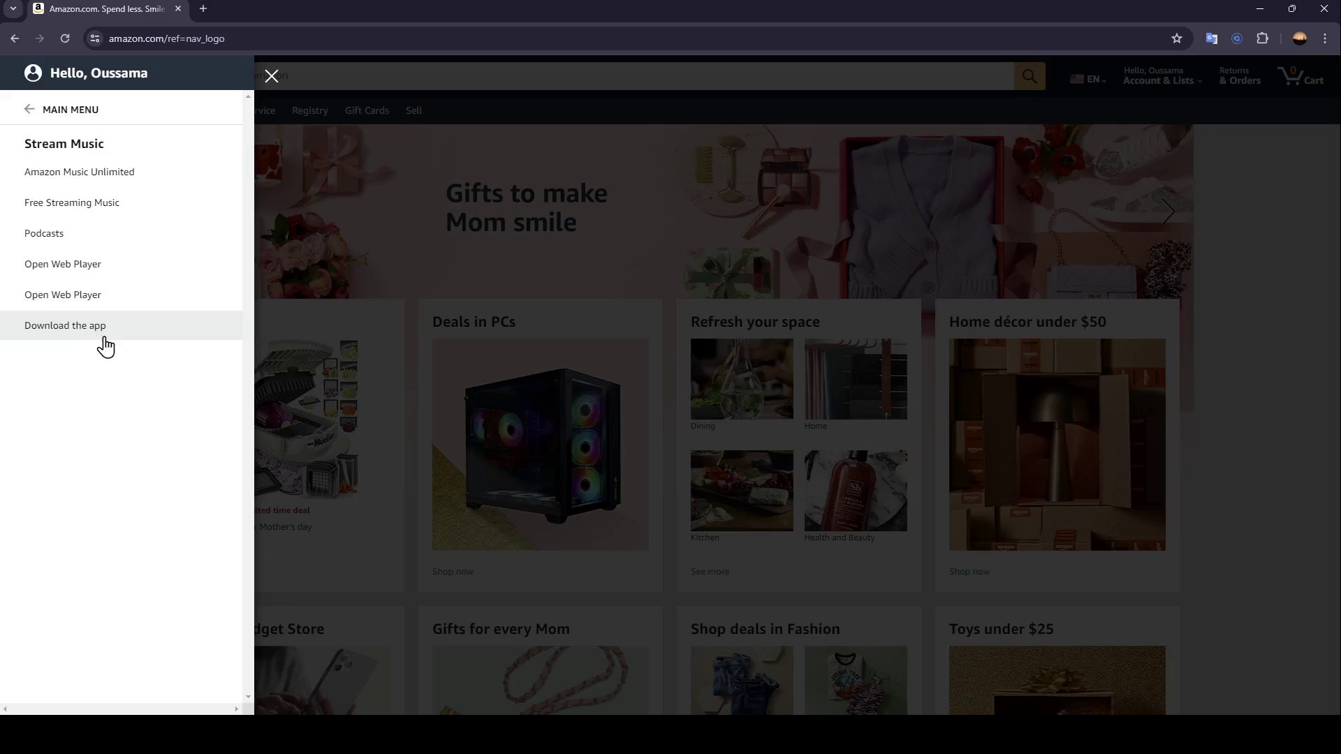
- Go to the Amazon Music Unlimited page with its 30-day free trial at $10.99/month
left_click(82, 183)
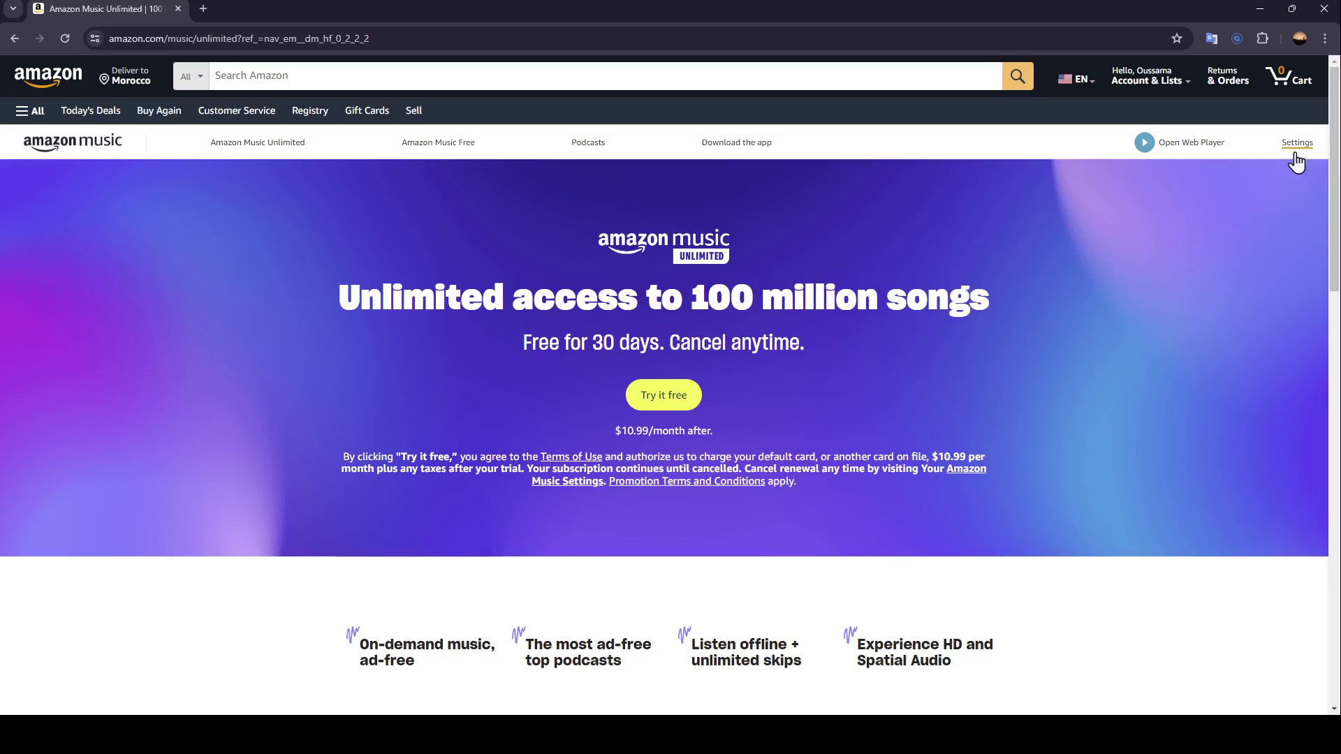
- Open Amazon Music Settings and review the Music Unlimited section, collapsing and re-expanding it
left_click(1298, 147)
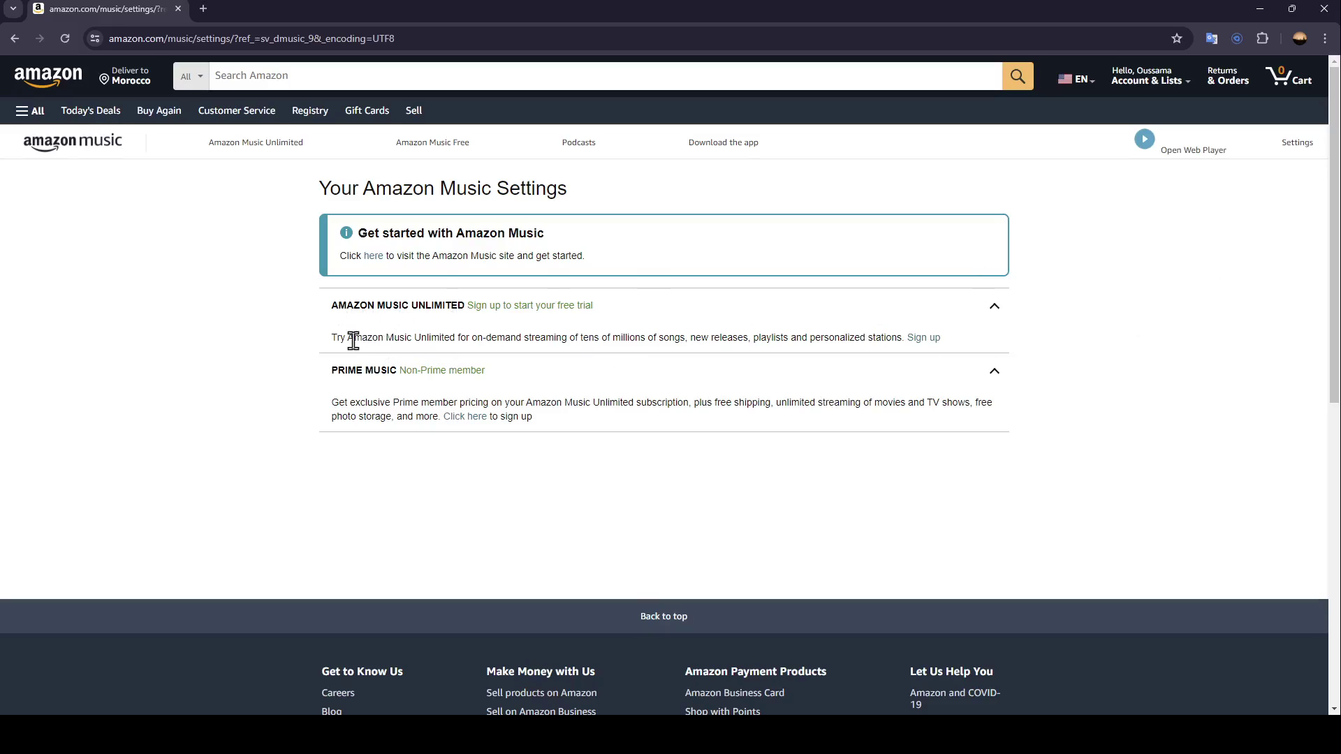
left_click_drag(333, 338, 946, 344)
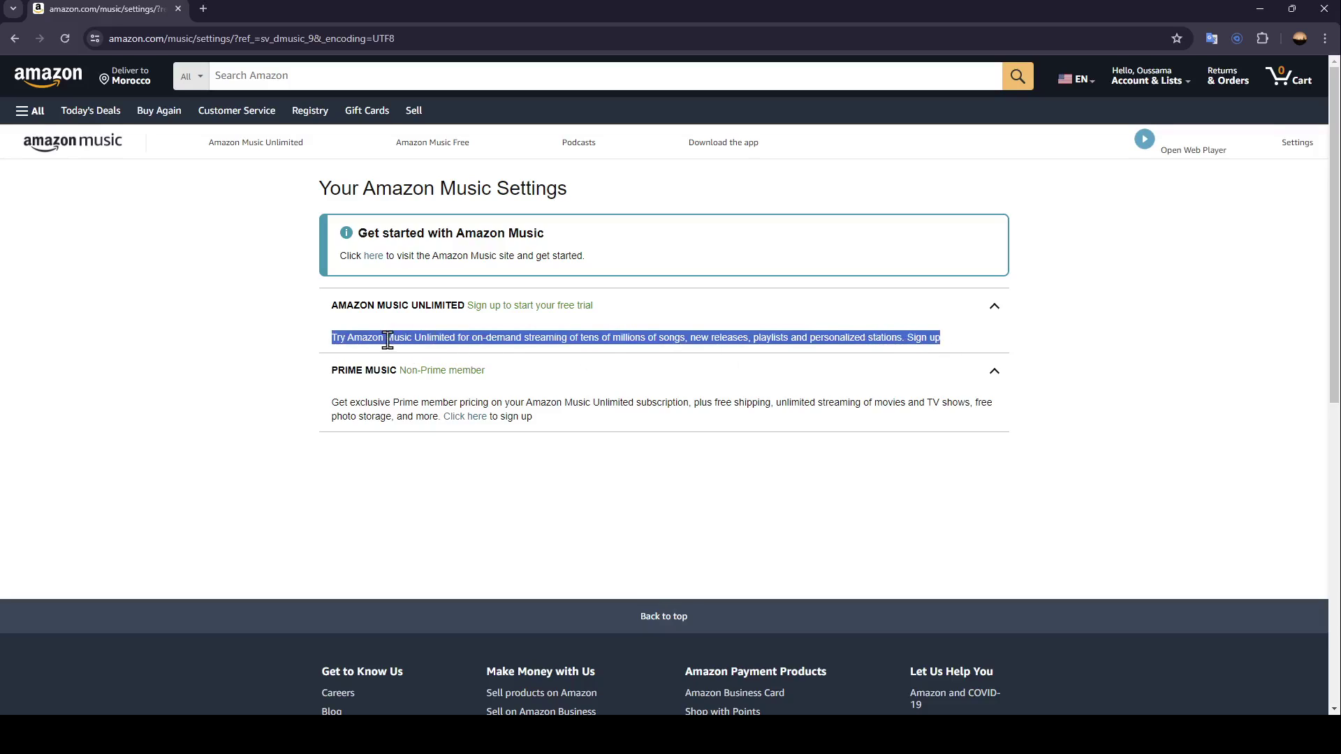
left_click(441, 337)
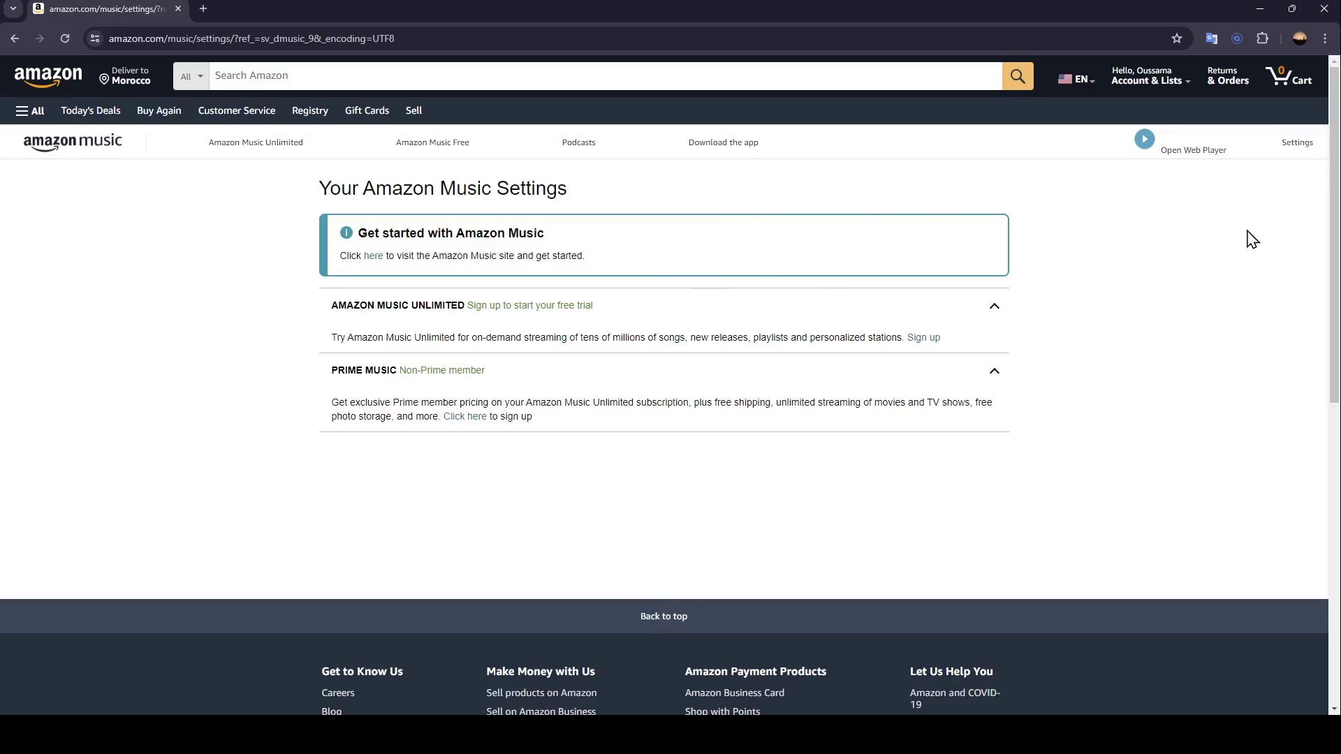
left_click(514, 314)
left_click(514, 313)
- Start the Music Unlimited sign-up with United States as the country of residence
left_click(929, 341)
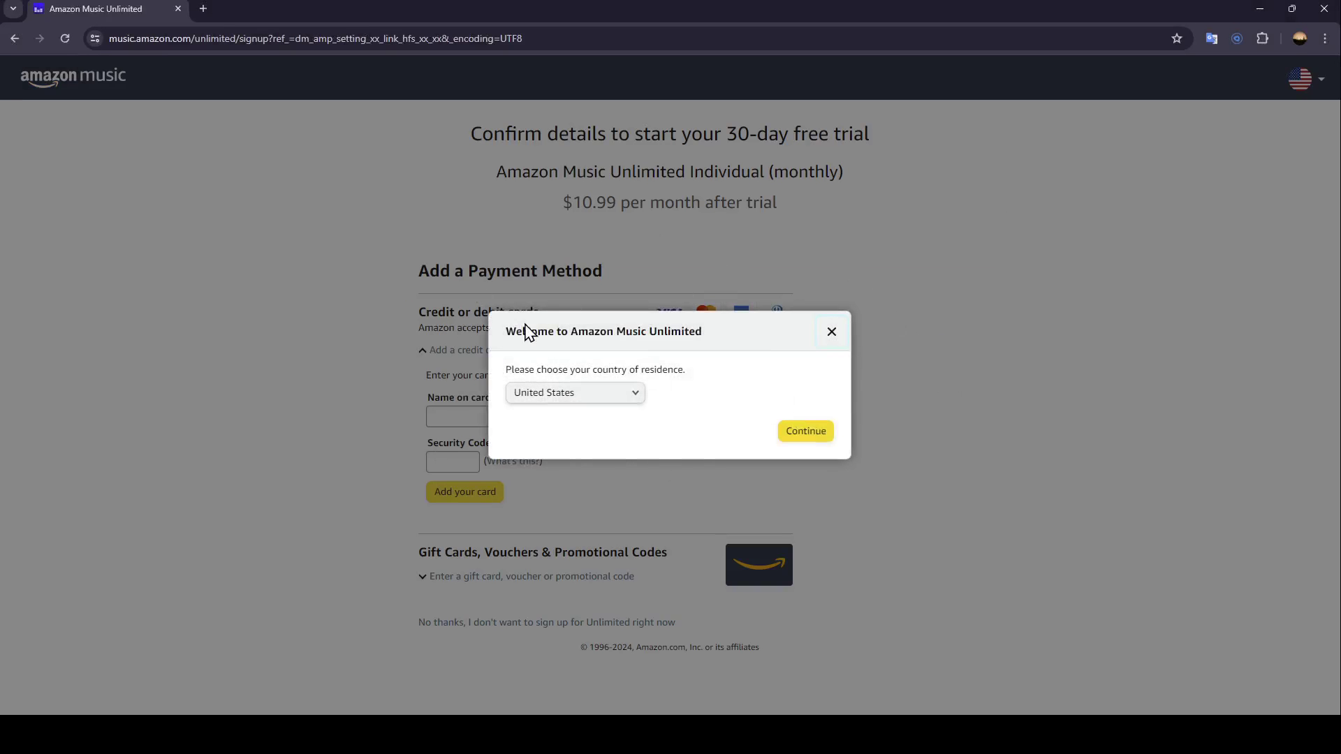
left_click_drag(503, 332, 701, 333)
left_click_drag(552, 370, 681, 371)
left_click(599, 394)
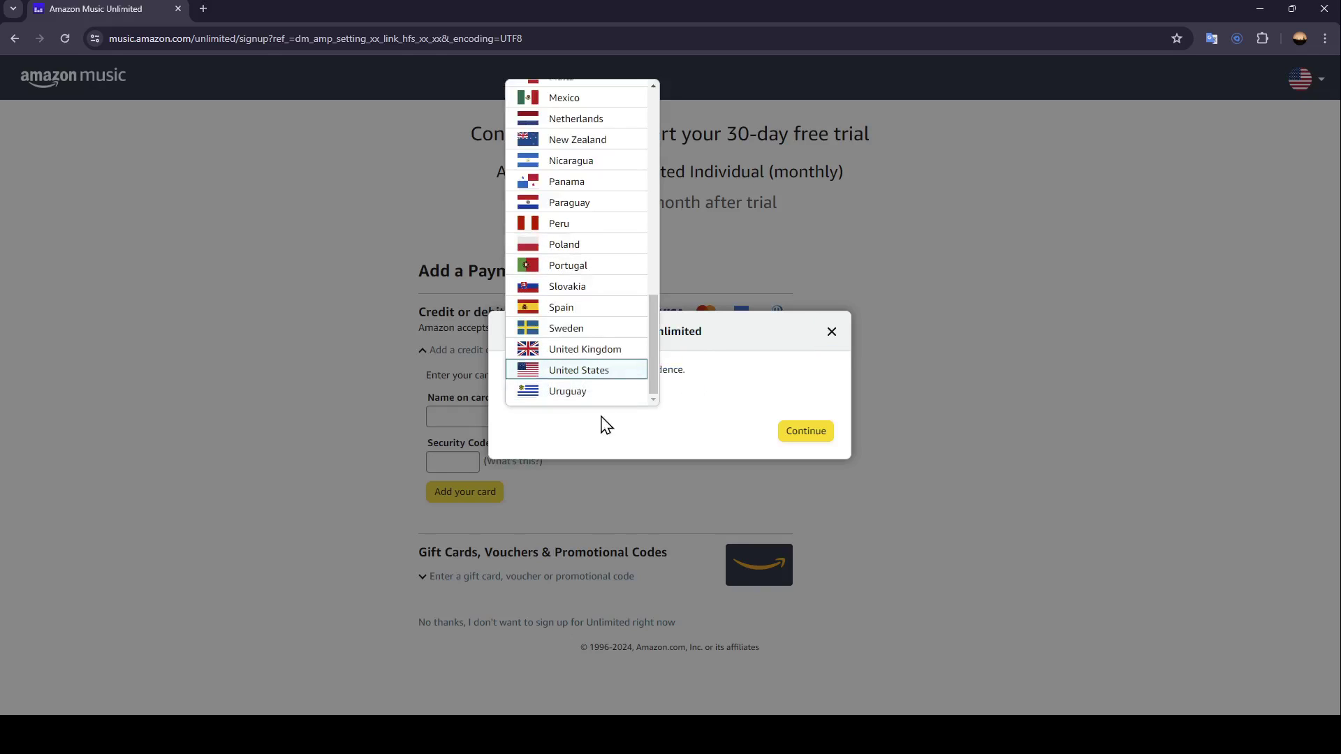
left_click(578, 374)
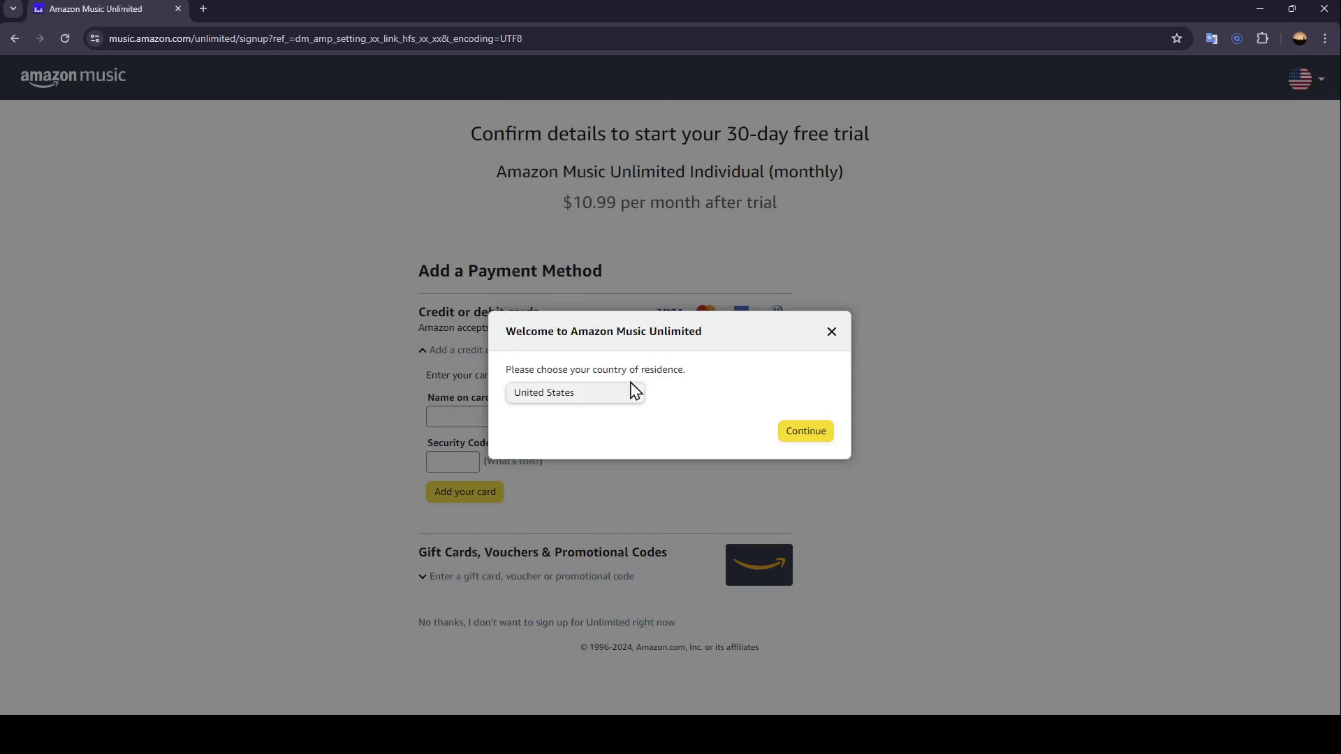
- Continue past the welcome dialog to the Add a Payment Method card form
left_click(819, 435)
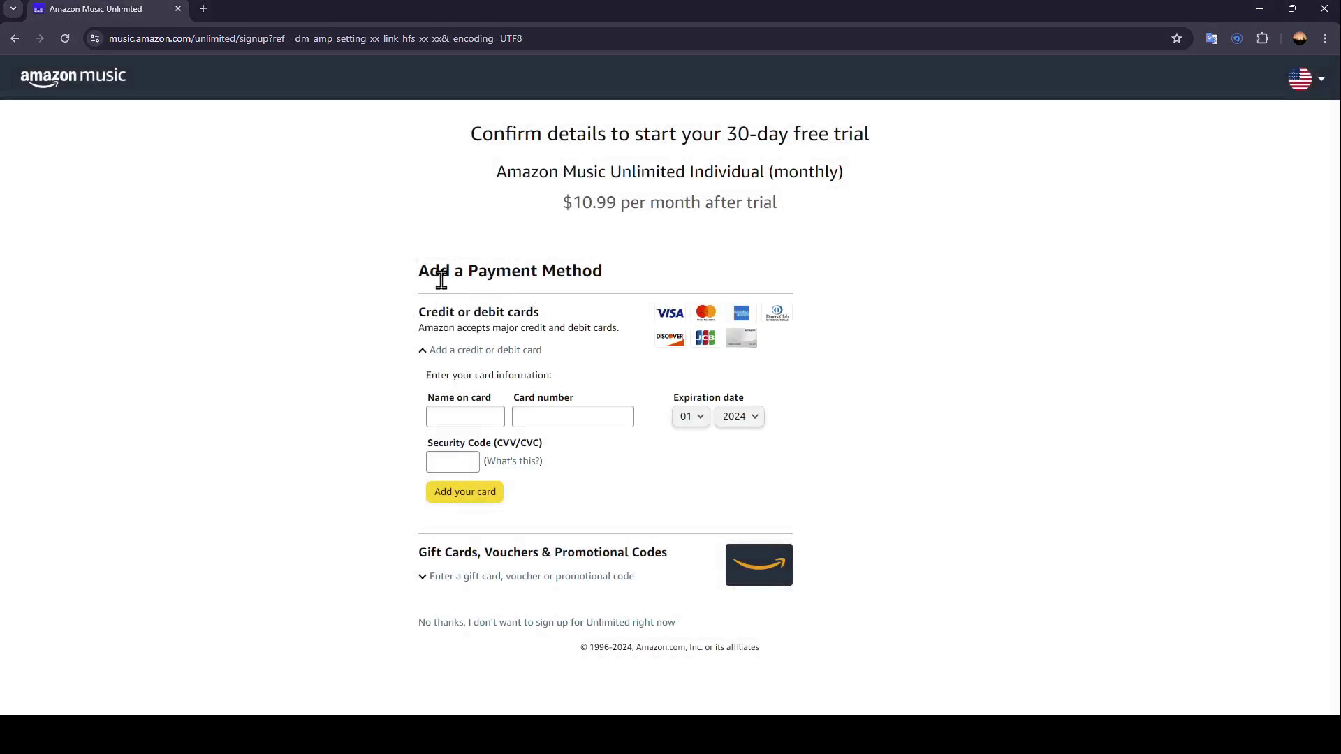
left_click_drag(428, 275, 682, 281)
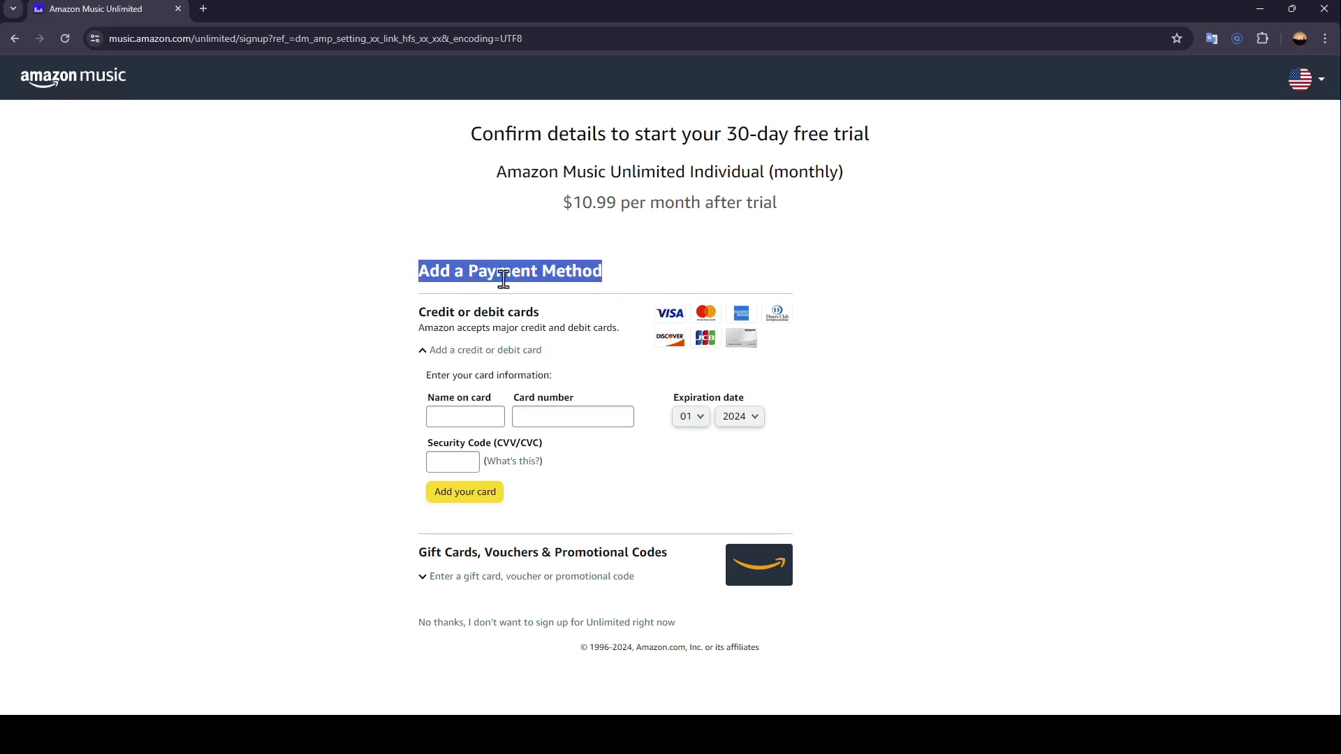